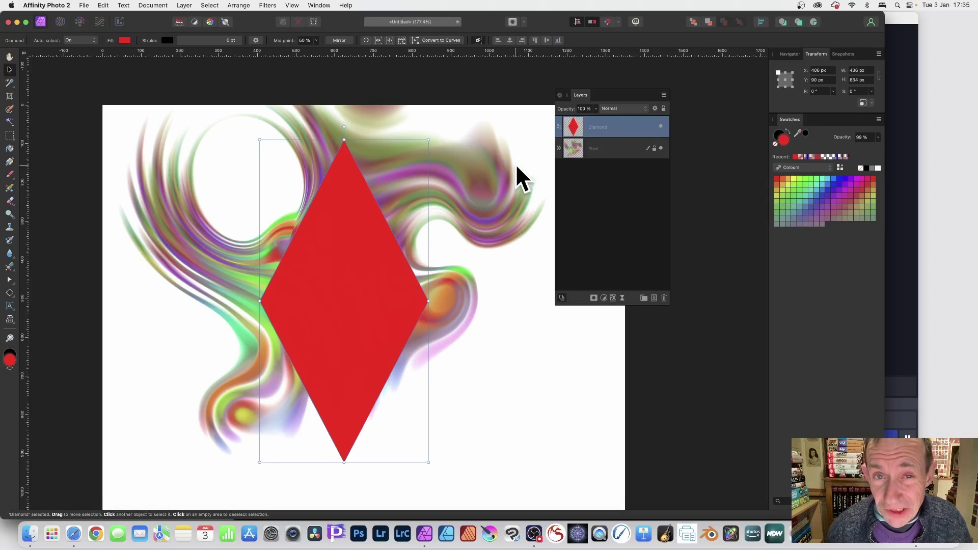
- Nudge the red diamond about 10 px right to X 436 px, then deselect it
{"action": "left_click_drag", "start_coordinate": [326, 233], "coordinate": [342, 220]}
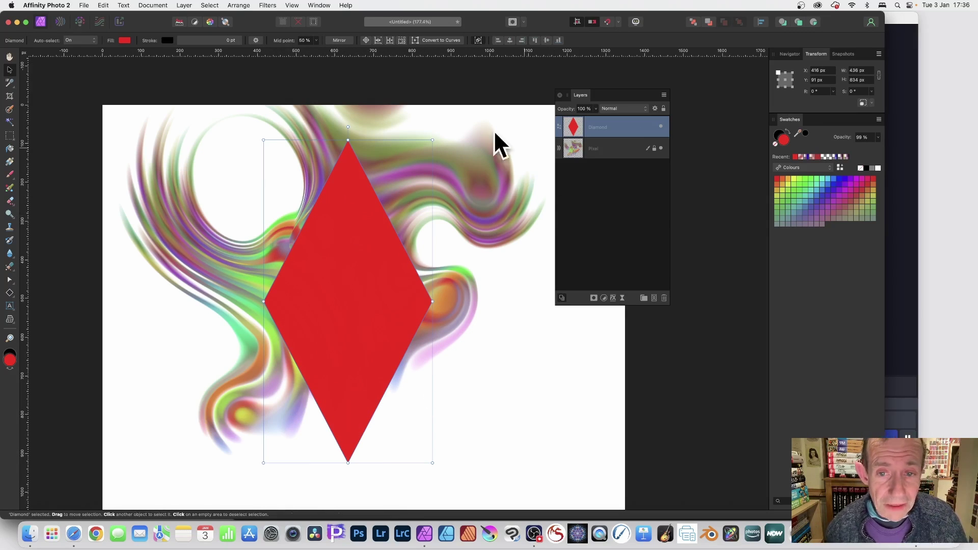
{"action": "left_click", "coordinate": [534, 118]}
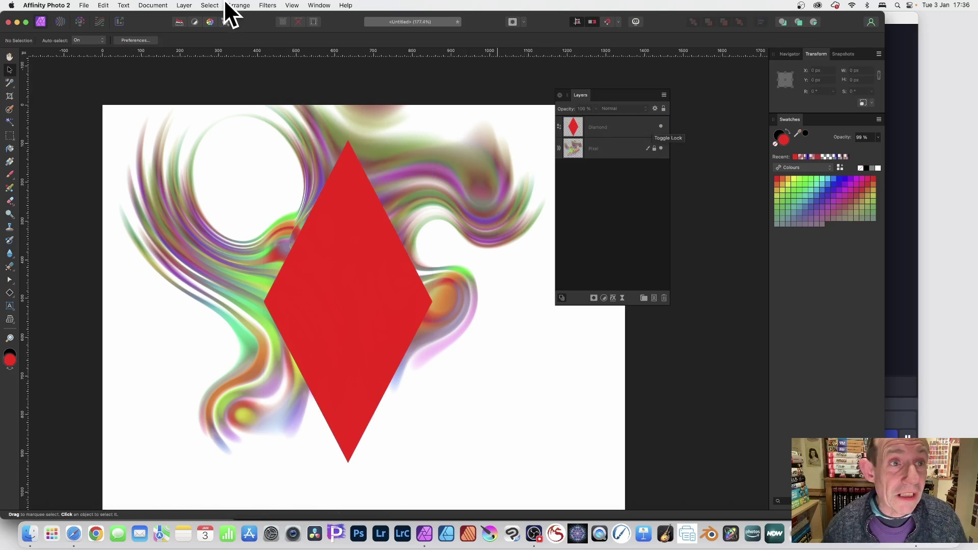
- Add a new red Fill layer covering the whole canvas above the Diamond layer
{"action": "left_click", "coordinate": [184, 3]}
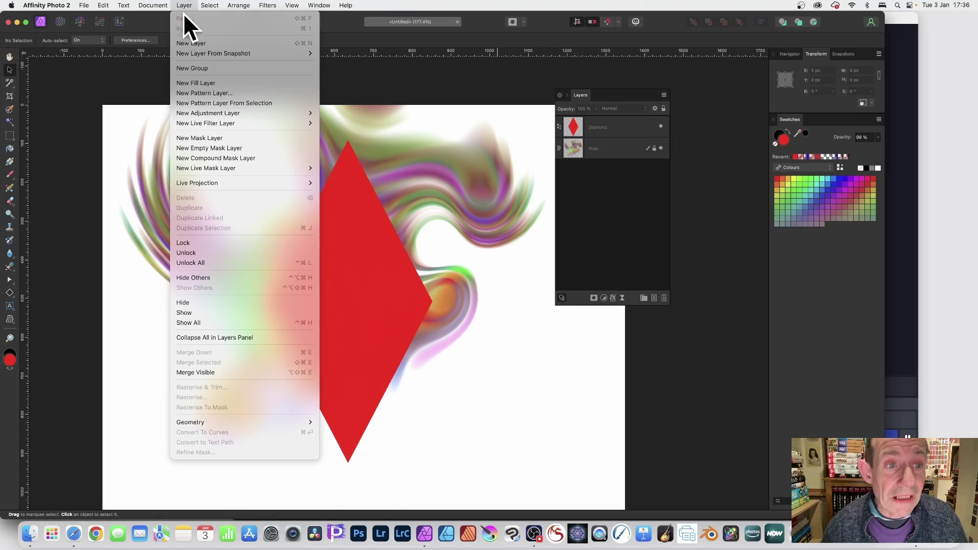
{"action": "left_click", "coordinate": [197, 83]}
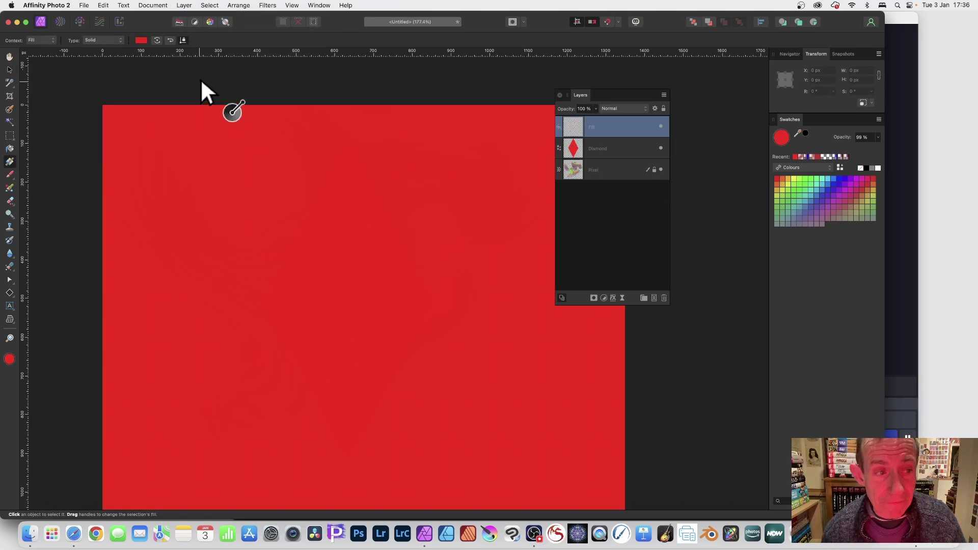
{"action": "left_click", "coordinate": [115, 41]}
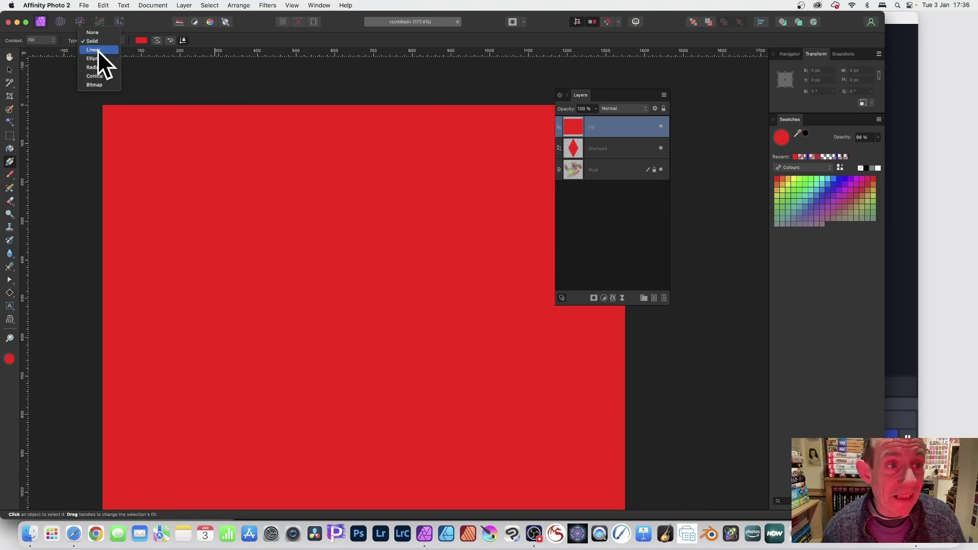
- Make the fill a vertical linear gradient from red to a near-black dark navy end stop
{"action": "left_click", "coordinate": [100, 50]}
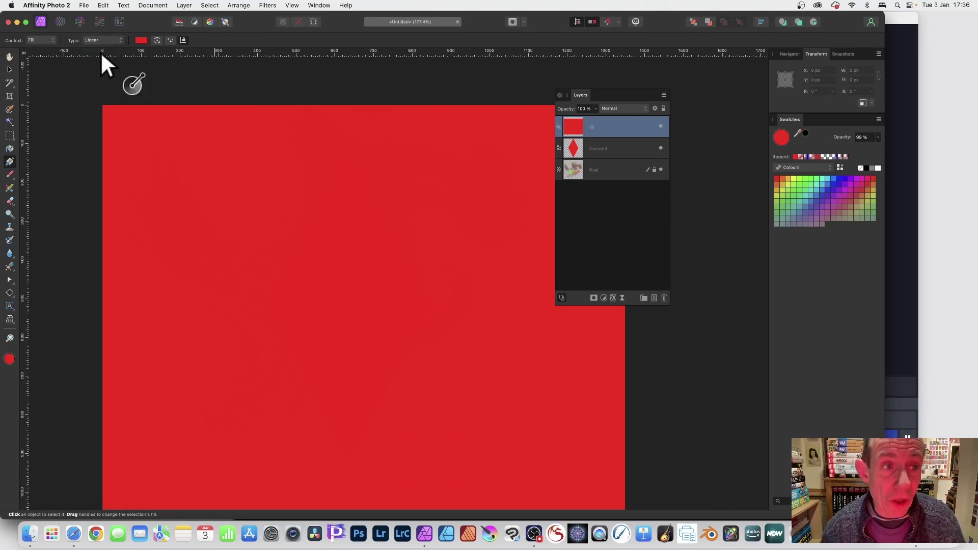
{"action": "left_click_drag", "start_coordinate": [360, 148], "coordinate": [353, 302]}
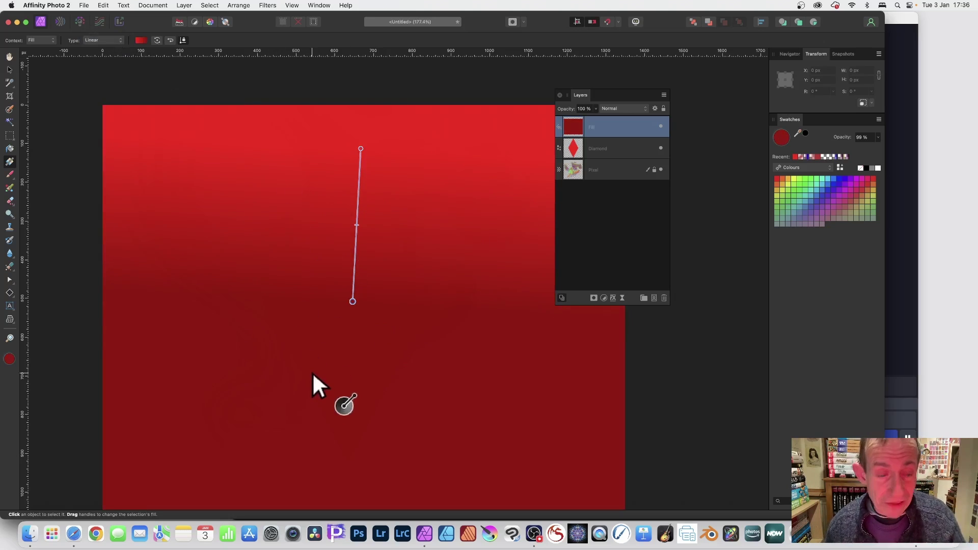
{"action": "left_click", "coordinate": [140, 40]}
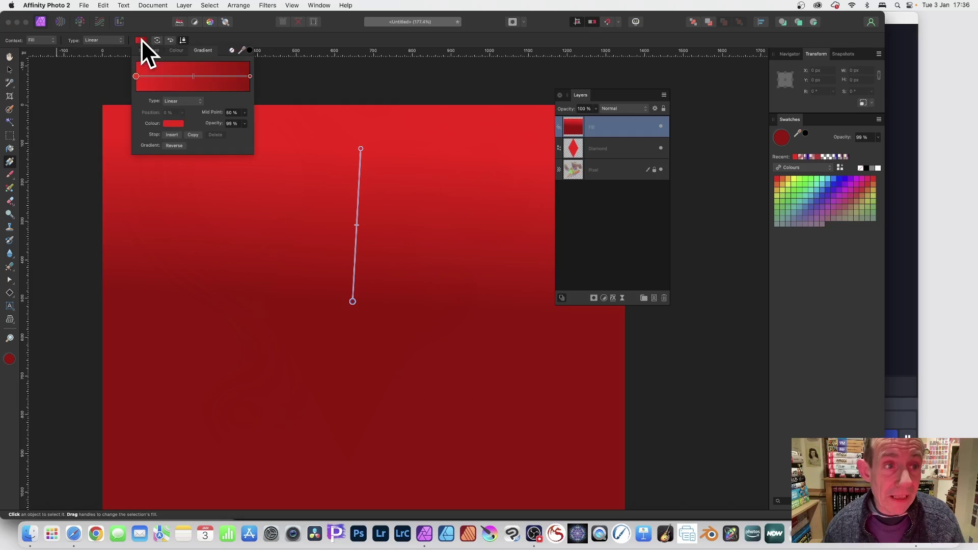
{"action": "left_click", "coordinate": [249, 76]}
{"action": "left_click", "coordinate": [173, 123]}
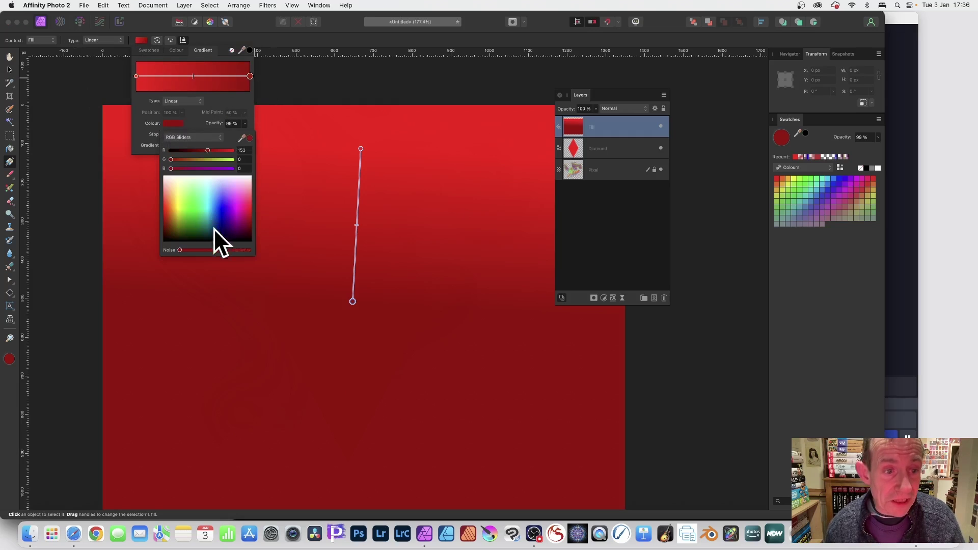
{"action": "left_click_drag", "start_coordinate": [213, 228], "coordinate": [224, 238]}
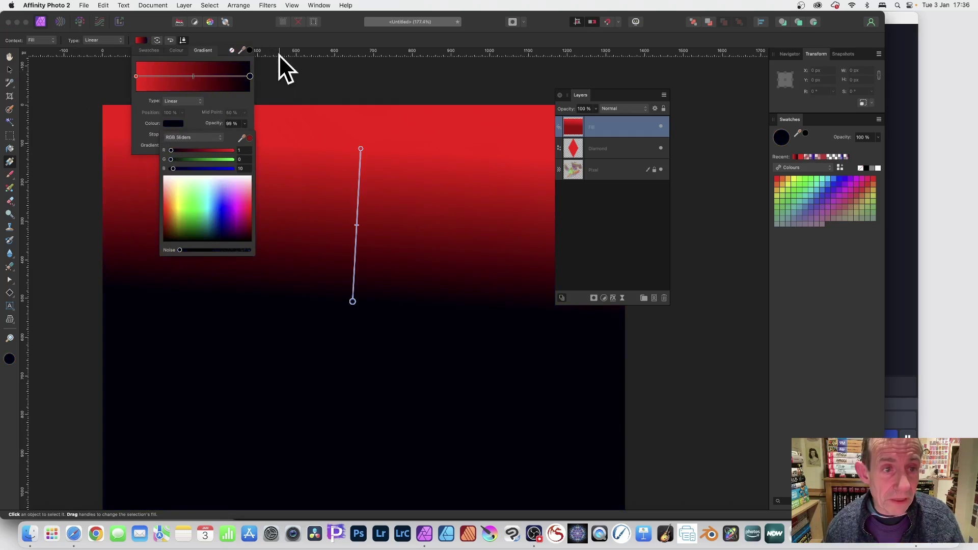
- Add a middle gradient stop at 0% opacity to create a transparent band
{"action": "left_click", "coordinate": [208, 76]}
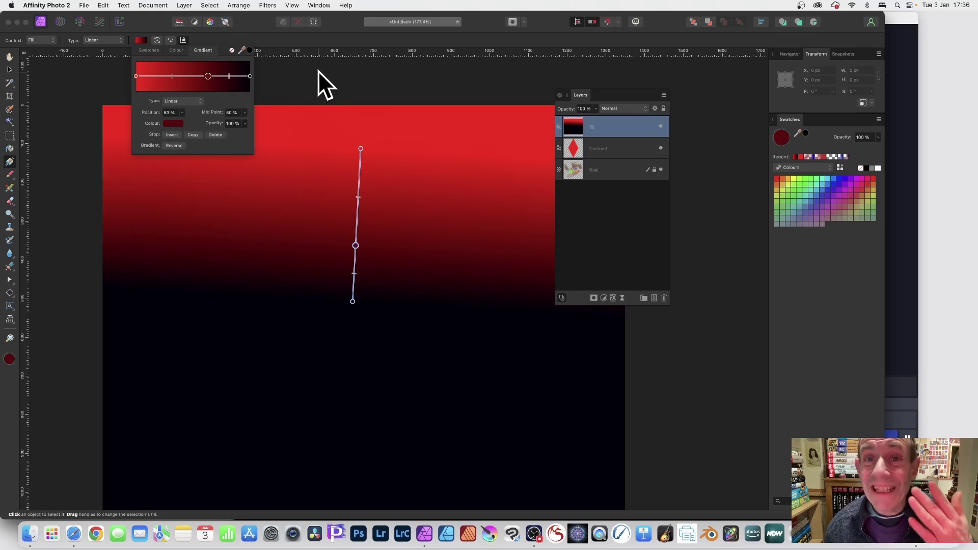
{"action": "left_click", "coordinate": [245, 124]}
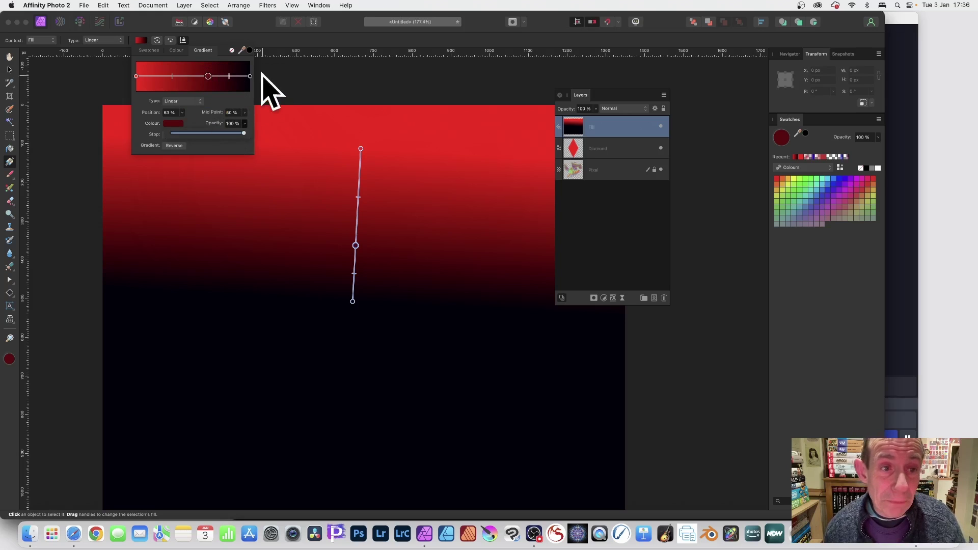
{"action": "left_click_drag", "start_coordinate": [242, 133], "coordinate": [164, 132]}
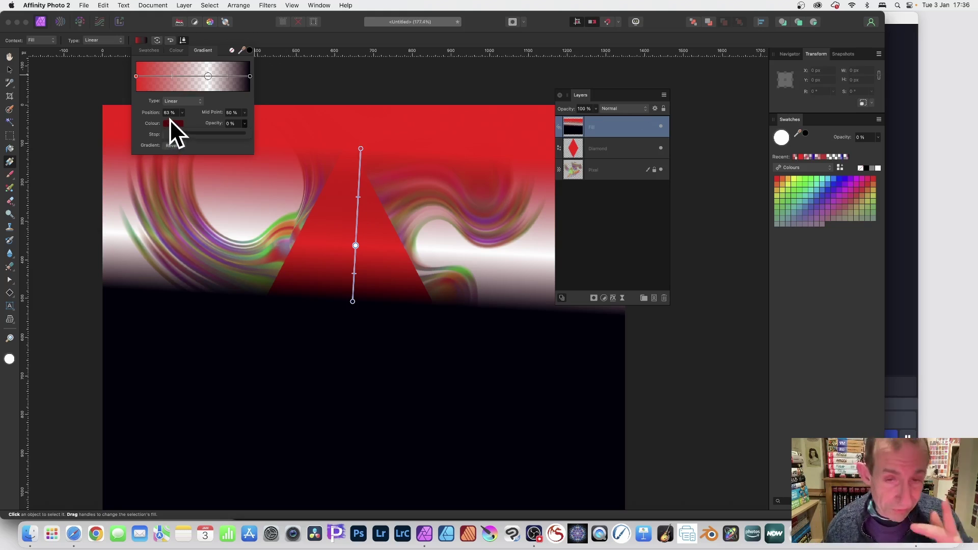
- Nest the gradient Fill layer inside the Diamond layer and expand the Diamond to show it
{"action": "left_click", "coordinate": [341, 32]}
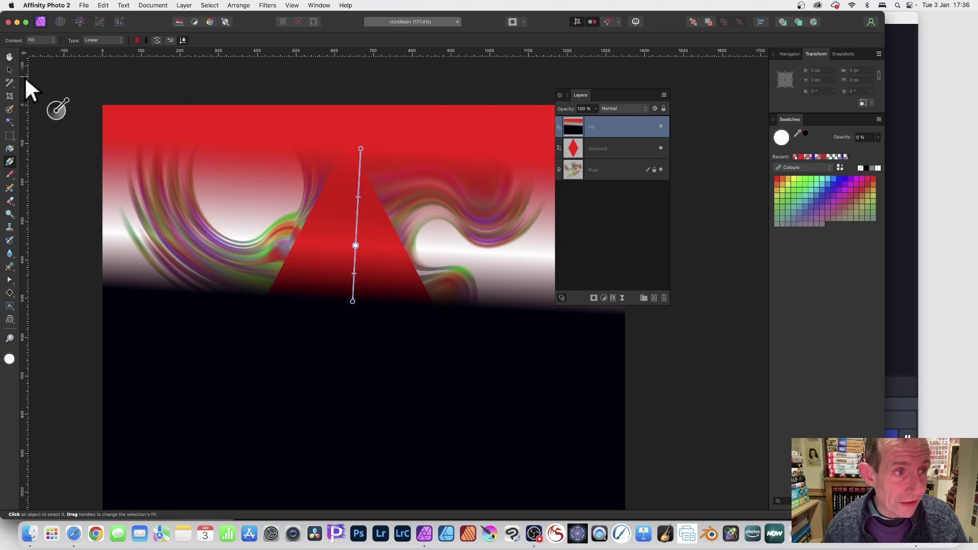
{"action": "left_click", "coordinate": [10, 69]}
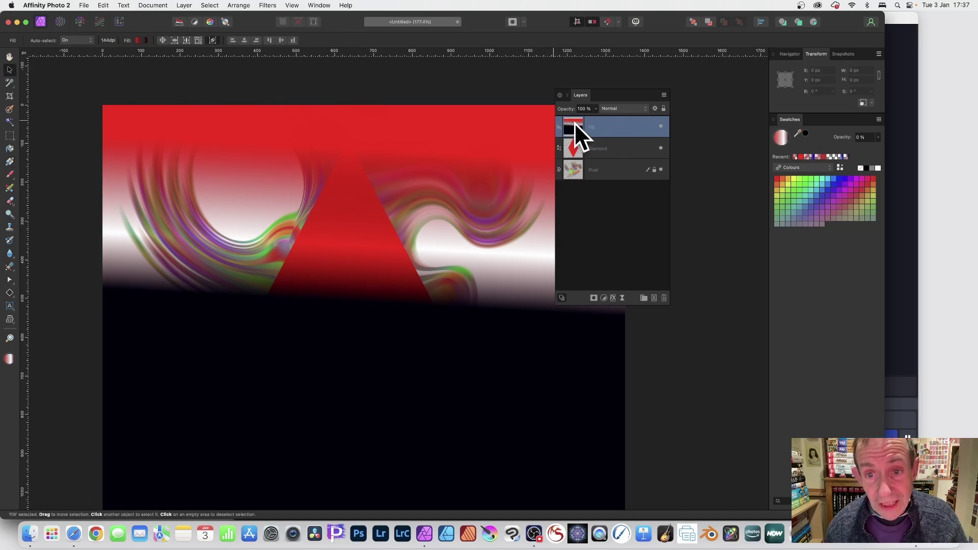
{"action": "left_click_drag", "start_coordinate": [573, 122], "coordinate": [586, 145]}
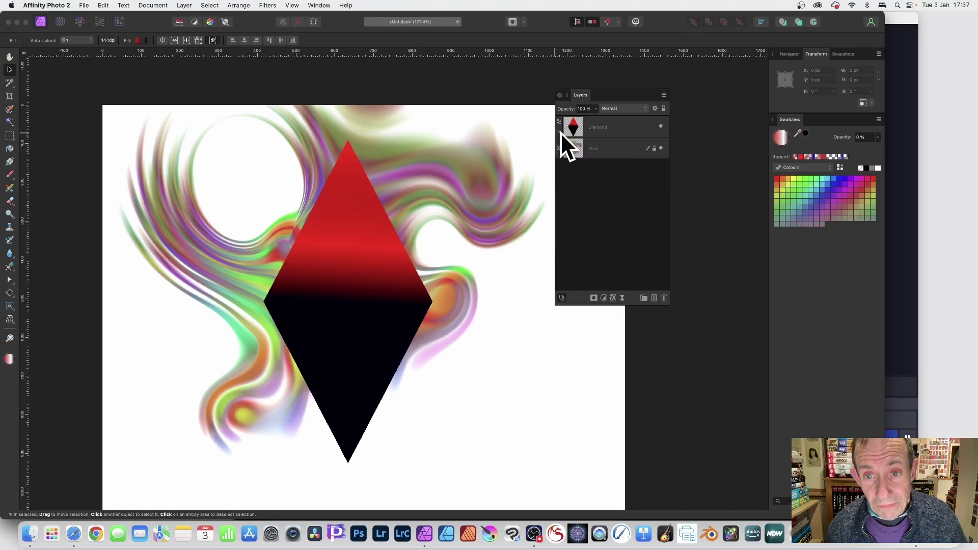
{"action": "left_click", "coordinate": [558, 132]}
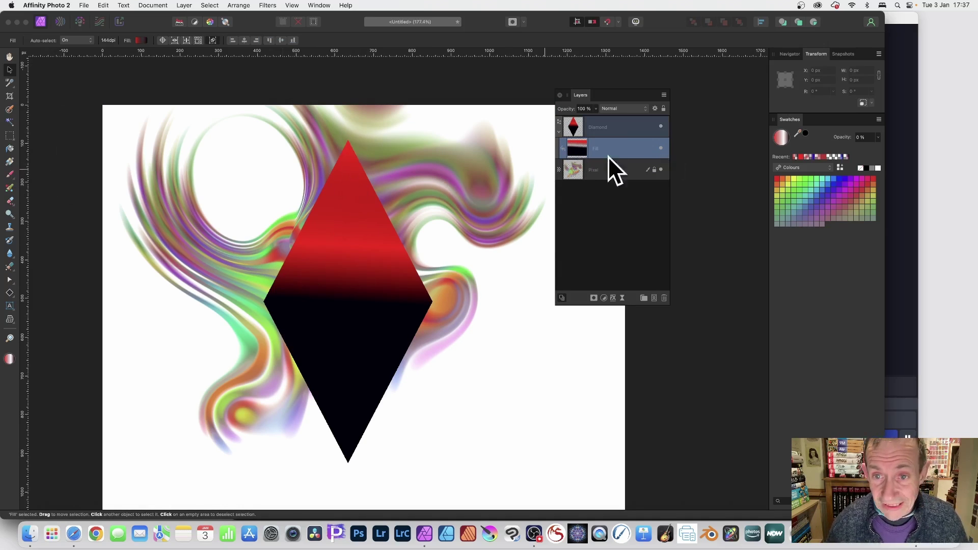
- Redraw the diamond's gradient diagonally, placing the red start above the top tip
{"action": "left_click", "coordinate": [9, 162]}
{"action": "left_click_drag", "start_coordinate": [372, 209], "coordinate": [283, 385]}
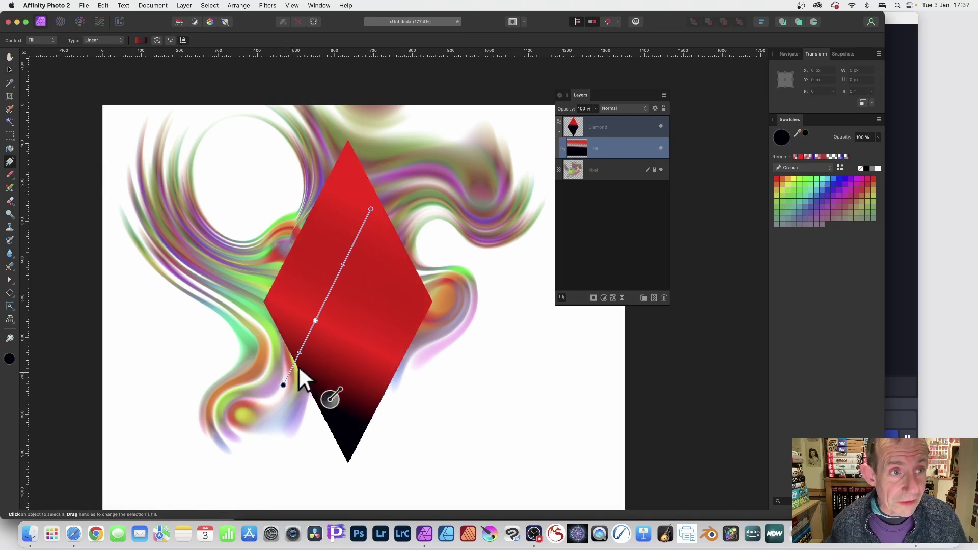
{"action": "left_click_drag", "start_coordinate": [371, 211], "coordinate": [363, 167]}
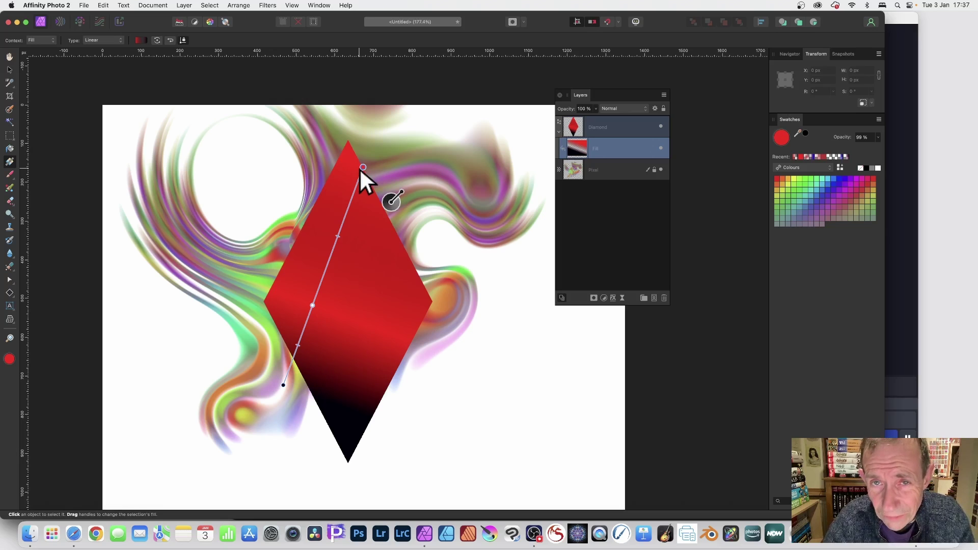
- Remove the diamond's own solid red fill and redraw the Fill layer's gradient left to upper right
{"action": "left_click", "coordinate": [596, 126]}
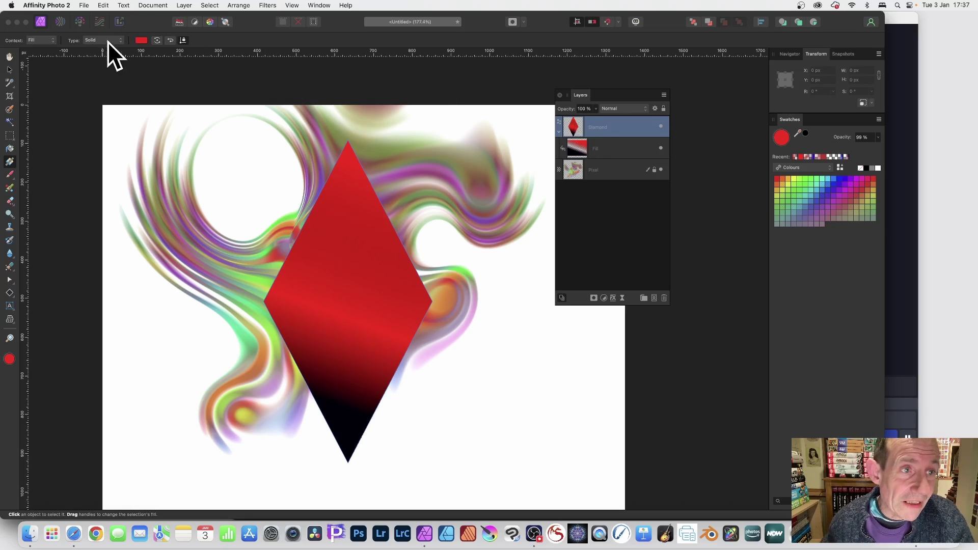
{"action": "left_click", "coordinate": [90, 40]}
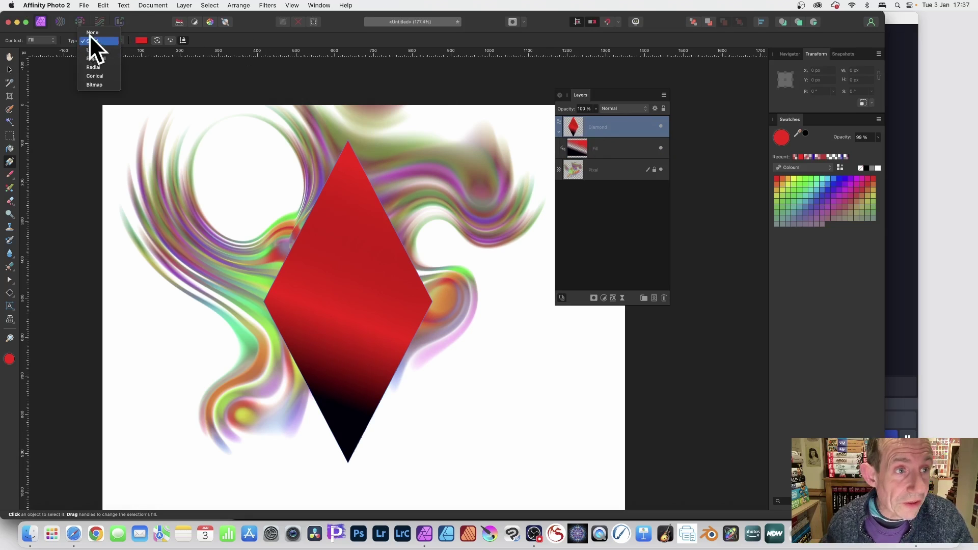
{"action": "left_click", "coordinate": [92, 32]}
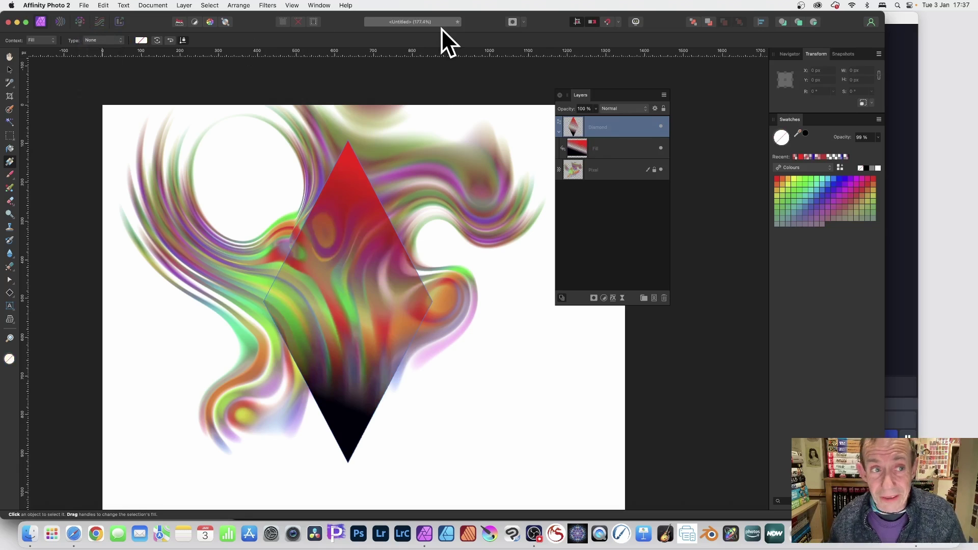
{"action": "left_click", "coordinate": [141, 40]}
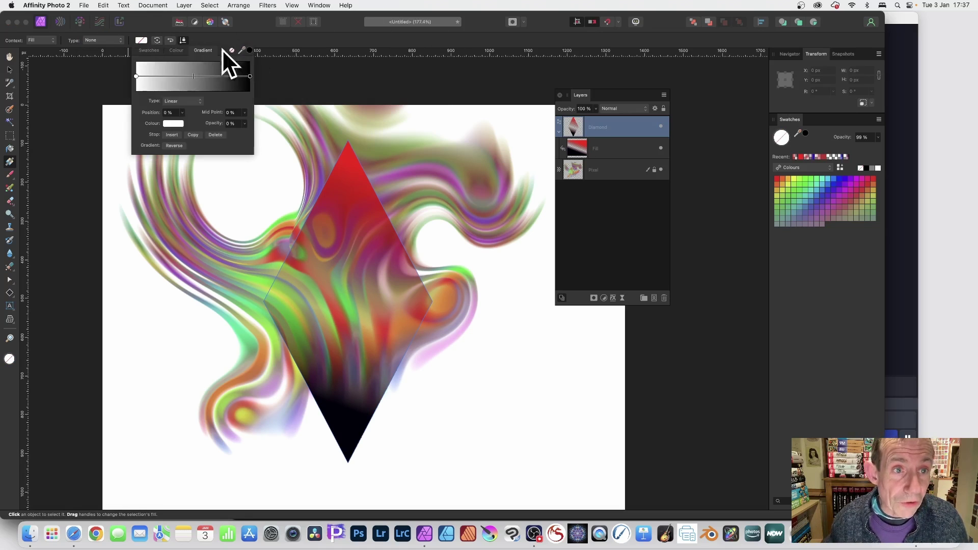
{"action": "left_click", "coordinate": [277, 38]}
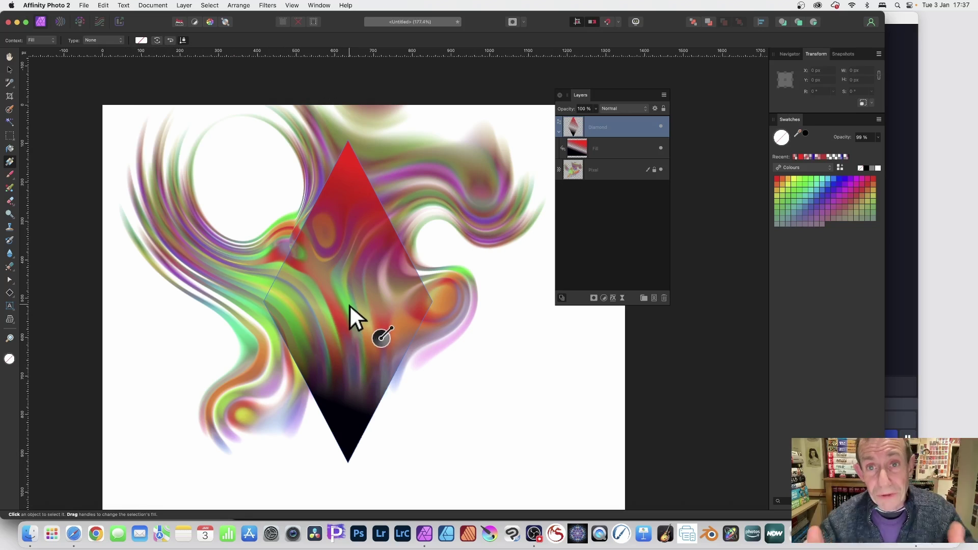
{"action": "left_click", "coordinate": [583, 147]}
{"action": "mouse_move", "coordinate": [266, 225]}
{"action": "left_mouse_down"}
{"action": "mouse_move", "coordinate": [473, 360]}
{"action": "mouse_move", "coordinate": [560, 356]}
{"action": "mouse_move", "coordinate": [487, 330]}
{"action": "mouse_move", "coordinate": [353, 236]}
{"action": "mouse_move", "coordinate": [404, 236]}
{"action": "mouse_move", "coordinate": [452, 184]}
{"action": "mouse_move", "coordinate": [405, 199]}
{"action": "left_mouse_up"}
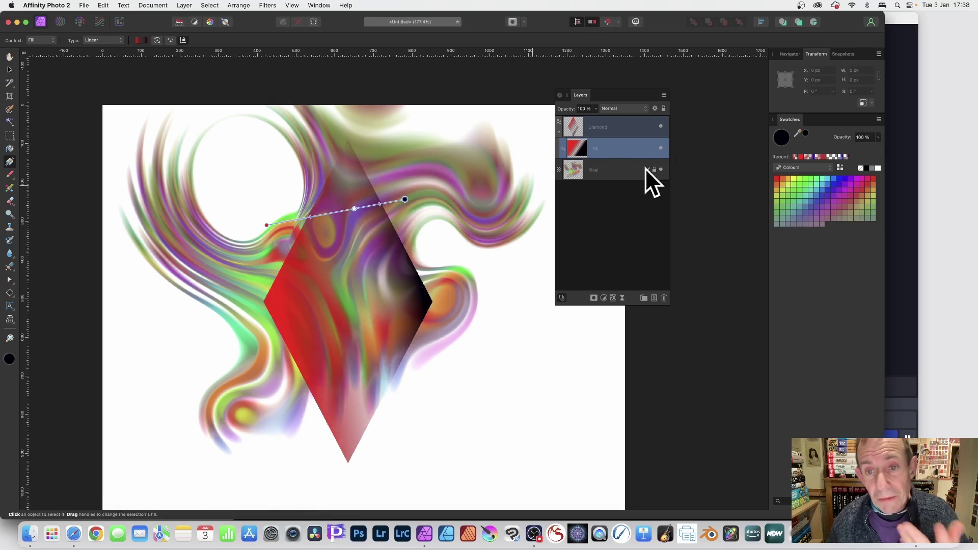
- Duplicate the diamond's Fill layer and angle the copy's gradient red at top to black below
{"action": "right_click", "coordinate": [574, 145]}
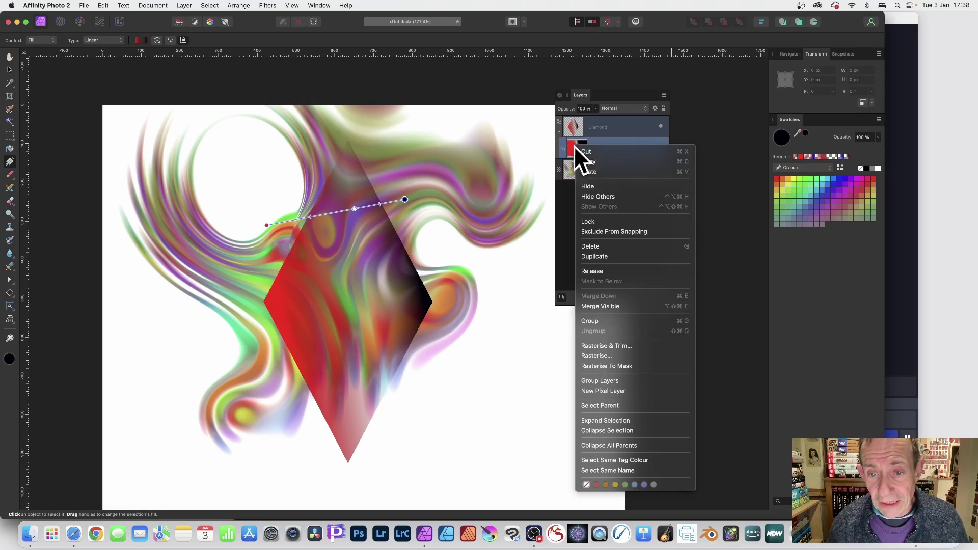
{"action": "left_click", "coordinate": [610, 256]}
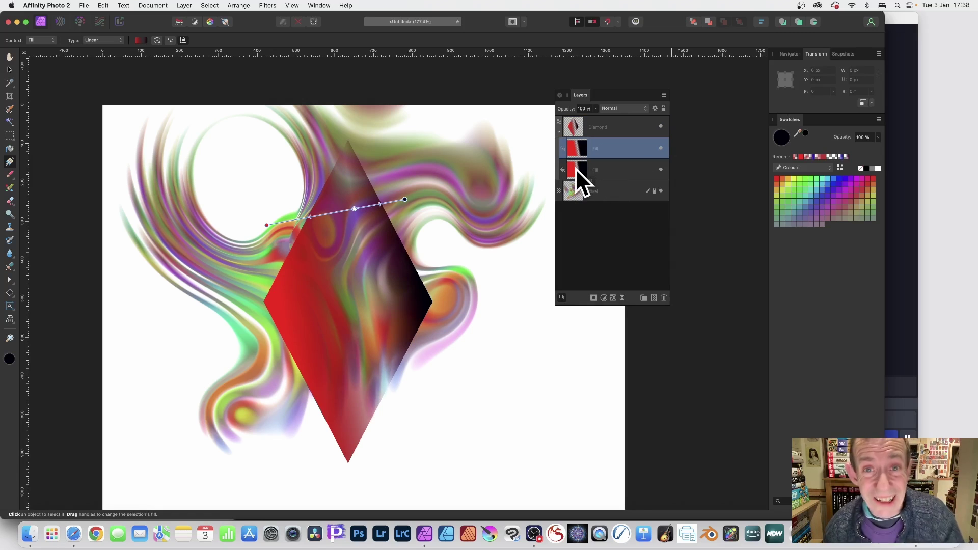
{"action": "left_click_drag", "start_coordinate": [405, 200], "coordinate": [273, 355]}
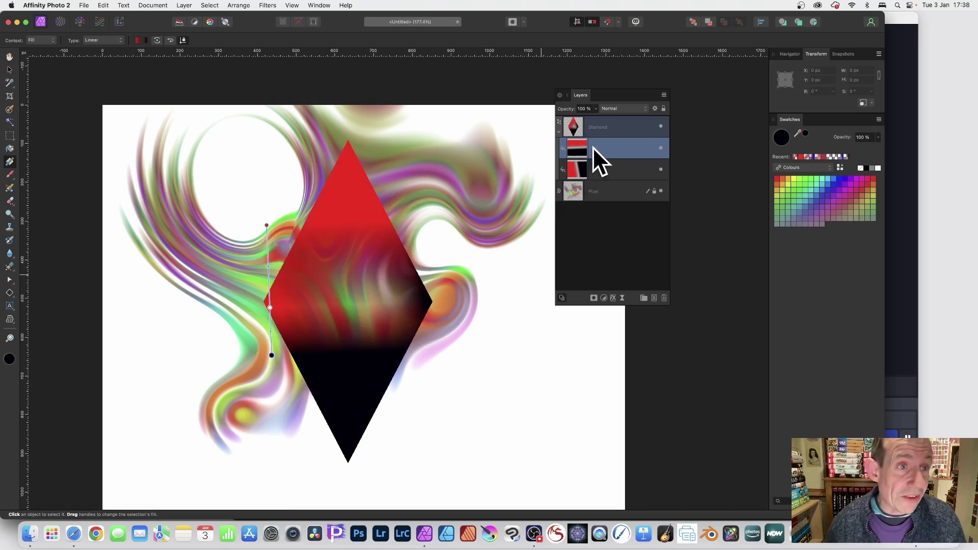
- Add a bright green stop at 25% with 46% opacity to the copied gradient
{"action": "left_click", "coordinate": [139, 40]}
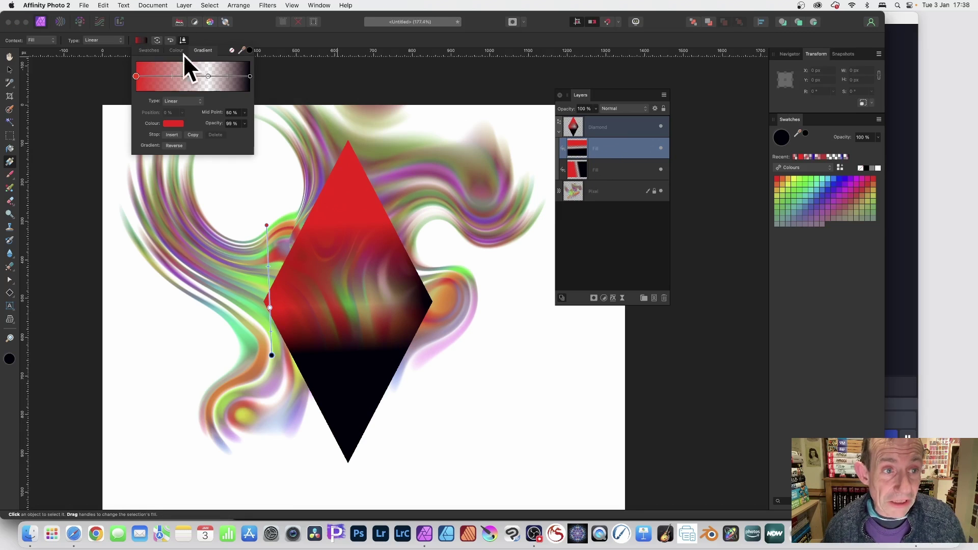
{"action": "left_click", "coordinate": [164, 76]}
{"action": "left_click", "coordinate": [245, 123]}
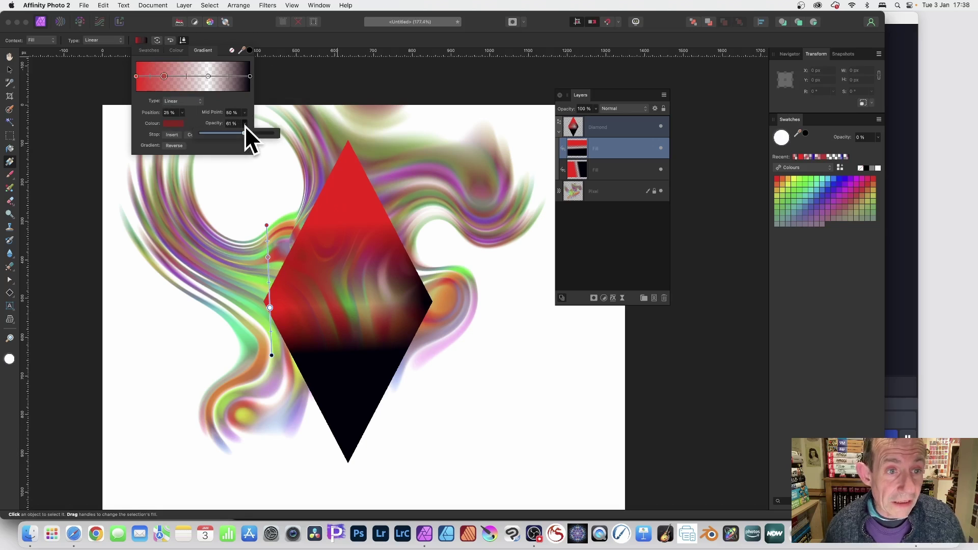
{"action": "mouse_move", "coordinate": [243, 132]}
{"action": "left_mouse_down"}
{"action": "mouse_move", "coordinate": [186, 131]}
{"action": "mouse_move", "coordinate": [234, 130]}
{"action": "left_mouse_up"}
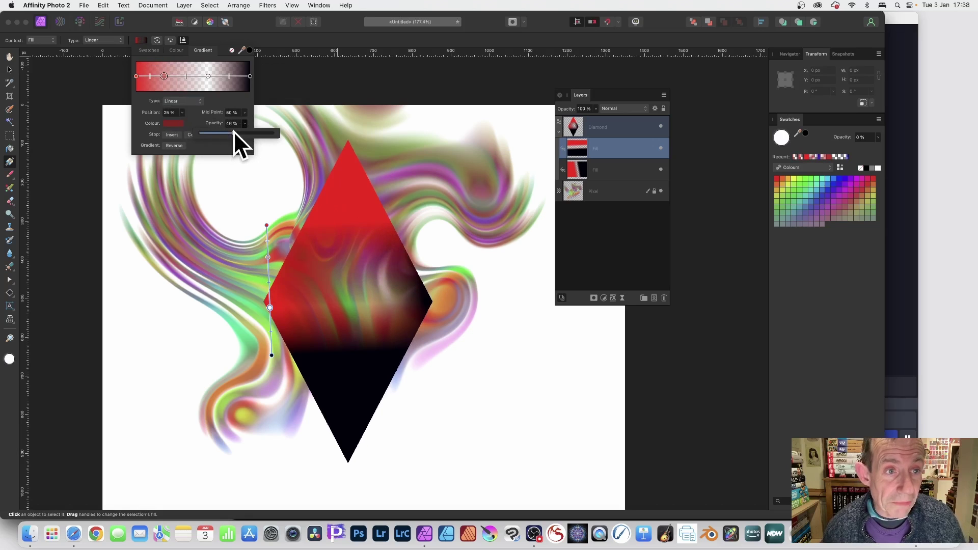
{"action": "left_click", "coordinate": [177, 125]}
{"action": "left_click", "coordinate": [193, 204]}
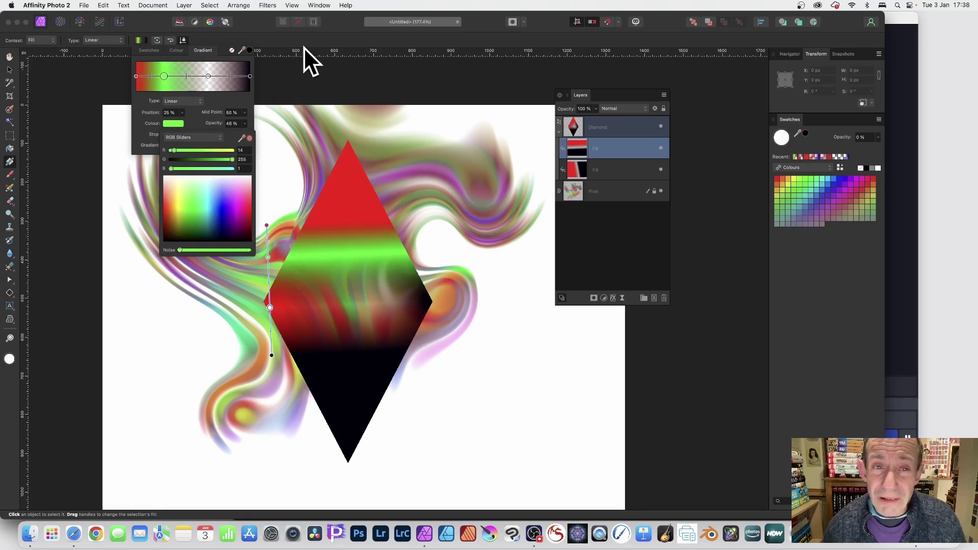
- Switch the copied fill to an Elliptical gradient centred in the diamond, a green ring around red
{"action": "left_click", "coordinate": [114, 39]}
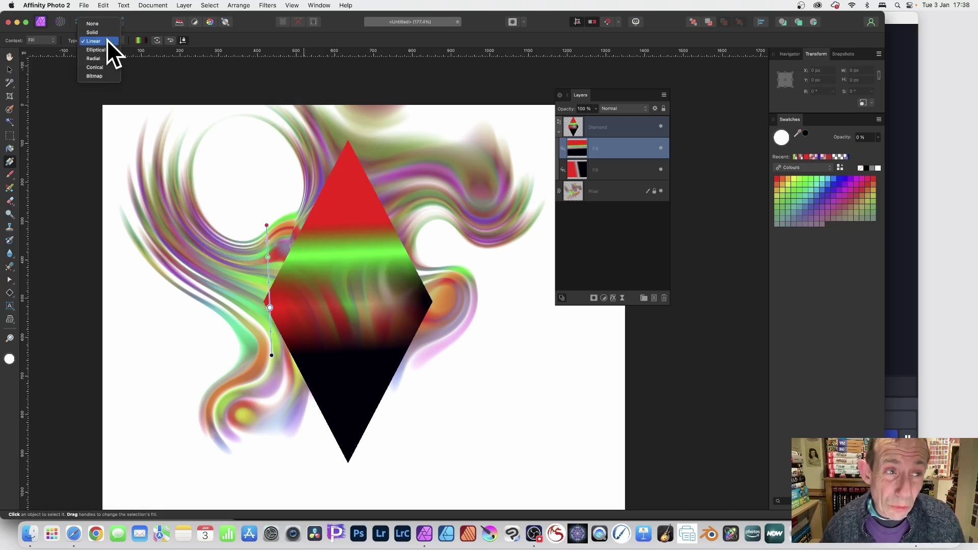
{"action": "left_click", "coordinate": [105, 51]}
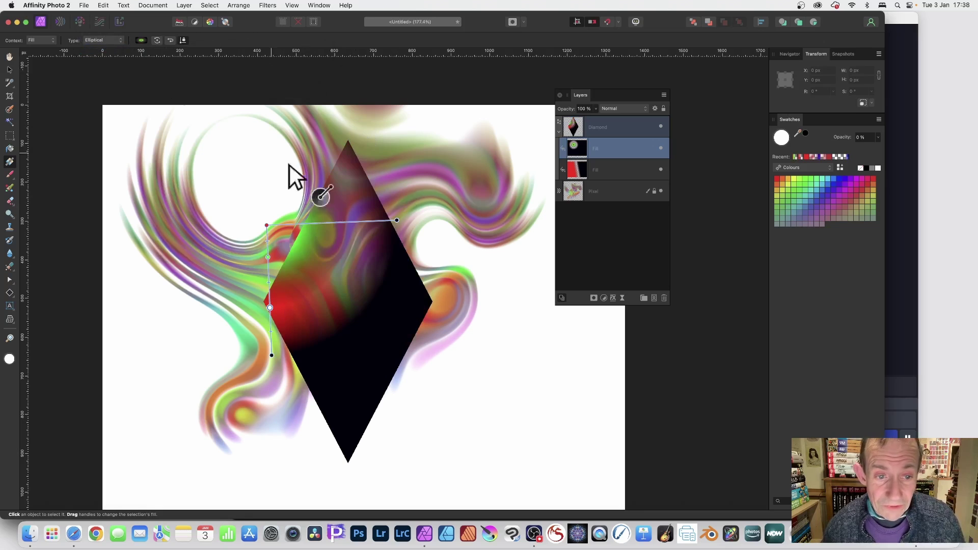
{"action": "left_click_drag", "start_coordinate": [267, 225], "coordinate": [383, 289]}
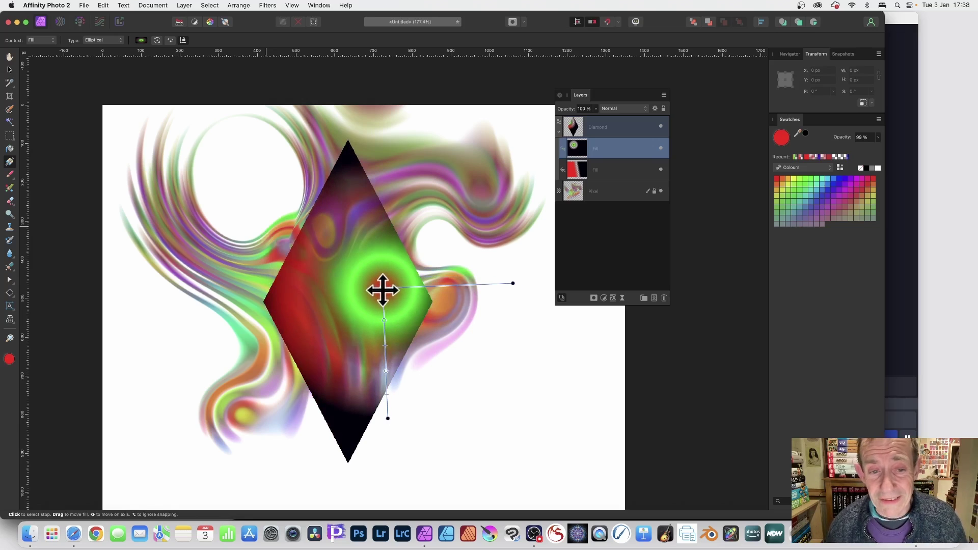
{"action": "left_click", "coordinate": [580, 147]}
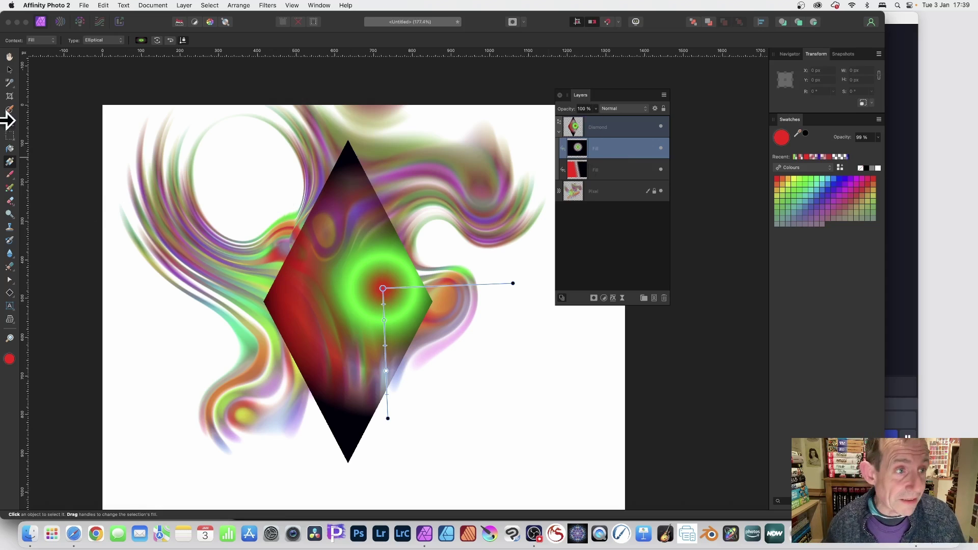
- Select the whole Diamond layer and move it slightly up on the canvas
{"action": "left_click", "coordinate": [600, 129]}
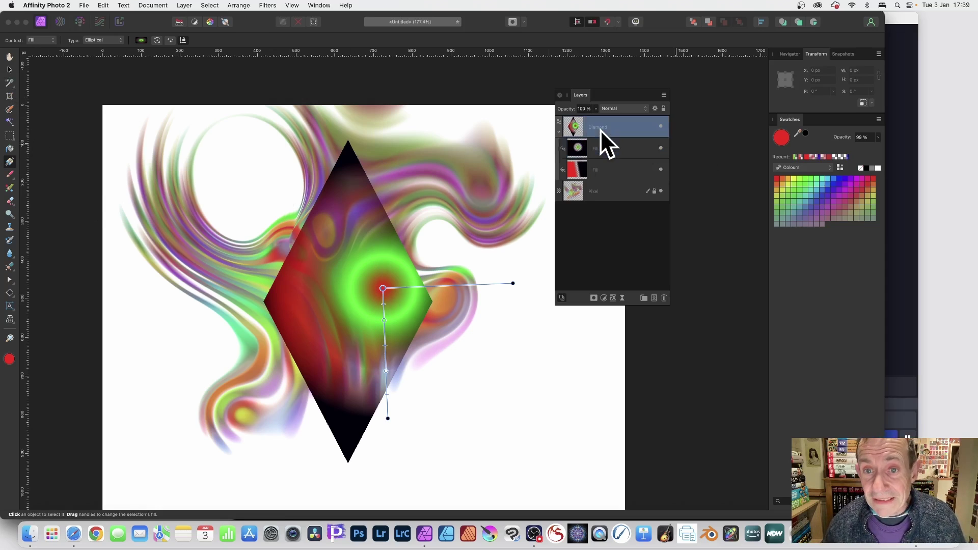
{"action": "left_click", "coordinate": [11, 70]}
{"action": "left_click_drag", "start_coordinate": [363, 199], "coordinate": [352, 176]}
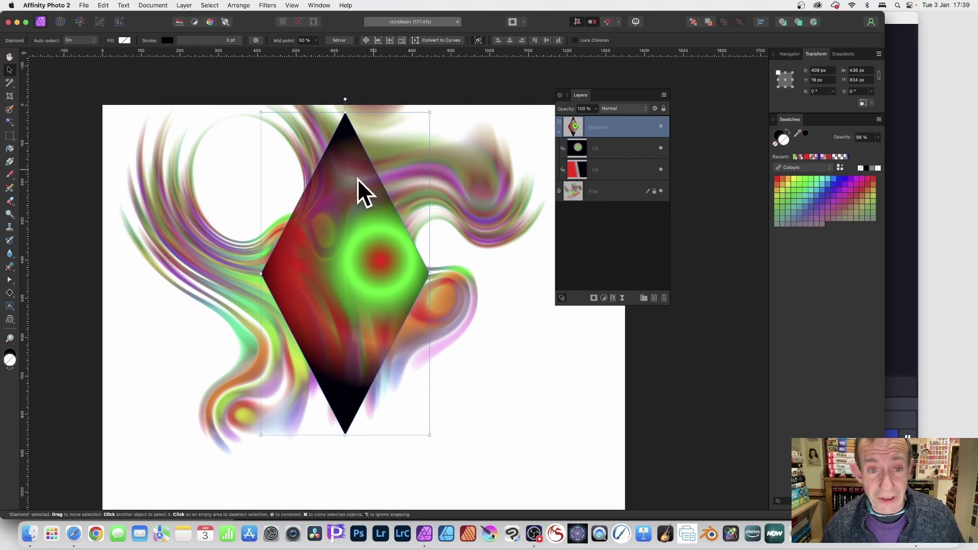
- Option-drag diamond copies down and to the right, then select one copy's elliptical Fill layer
{"action": "left_click_drag", "start_coordinate": [358, 188], "coordinate": [411, 222]}
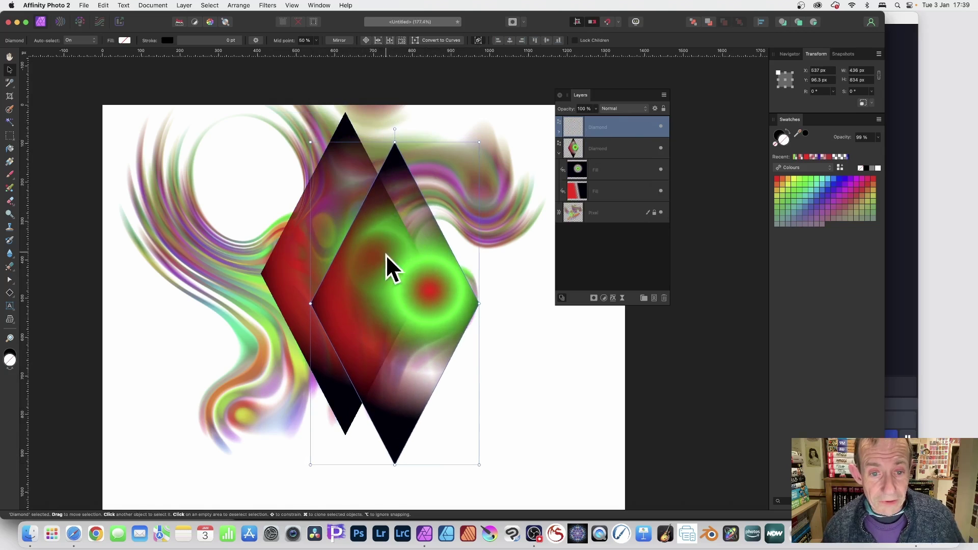
{"action": "left_click_drag", "start_coordinate": [386, 255], "coordinate": [451, 350]}
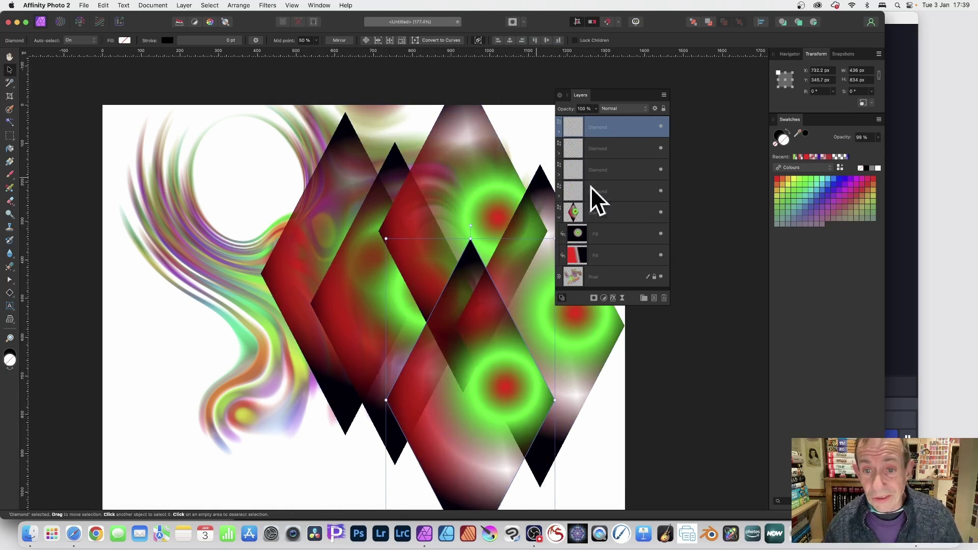
{"action": "left_click", "coordinate": [559, 196]}
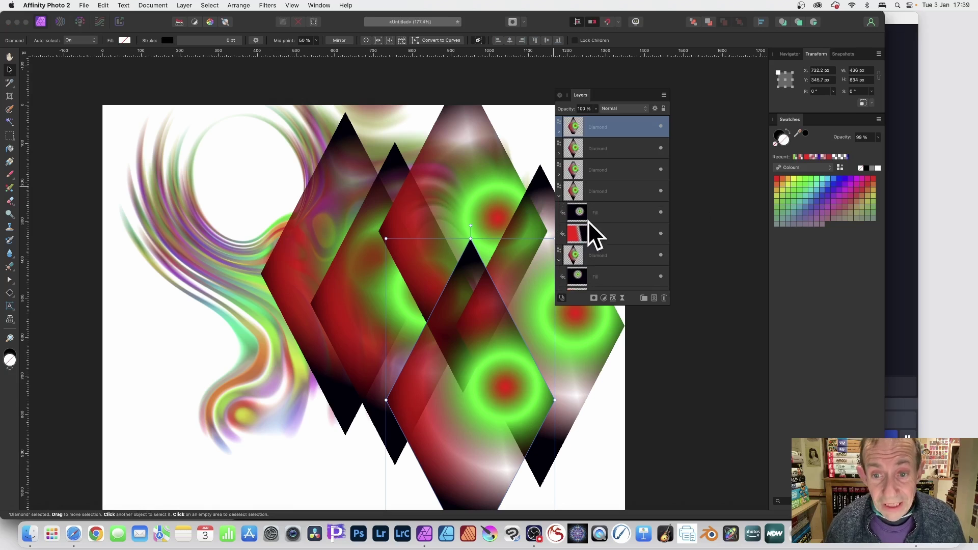
{"action": "left_click", "coordinate": [598, 214]}
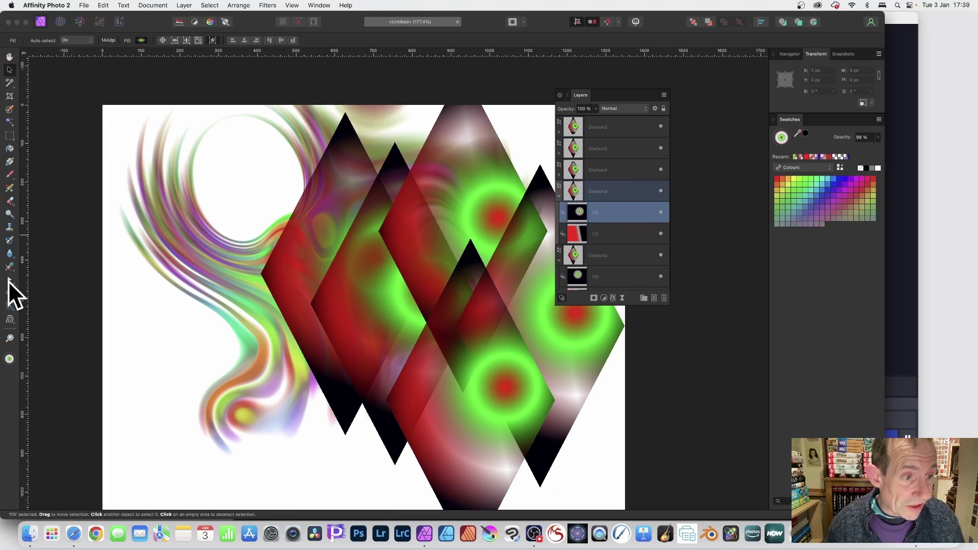
- Shift the copy's green-and-red elliptical gradient centre up and left, off-centre within the diamond
{"action": "left_click", "coordinate": [10, 162]}
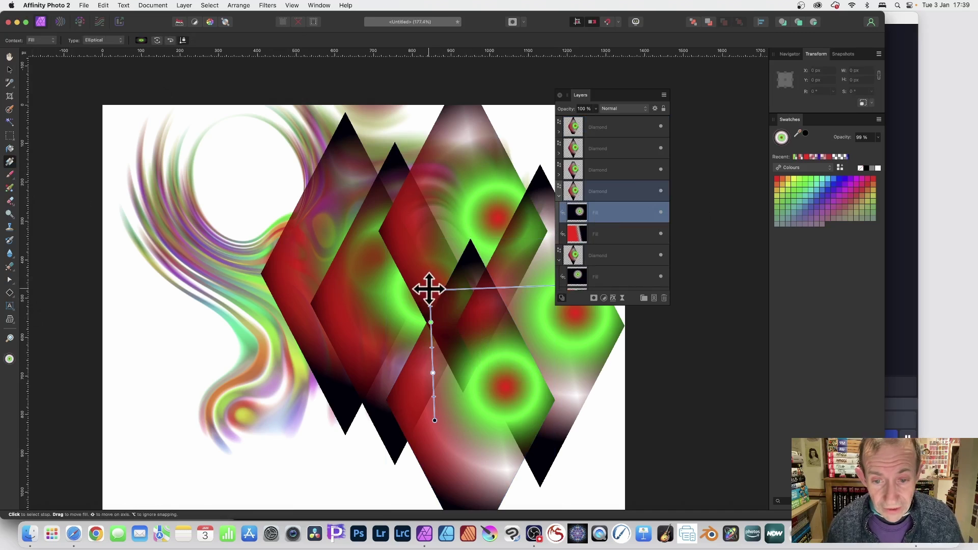
{"action": "left_click_drag", "start_coordinate": [429, 289], "coordinate": [347, 269]}
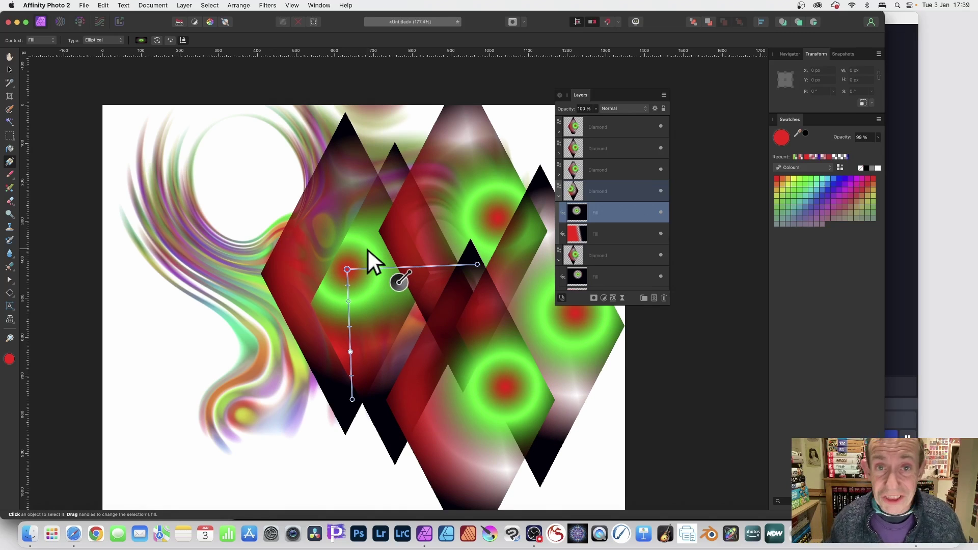
{"action": "left_click", "coordinate": [10, 293]}
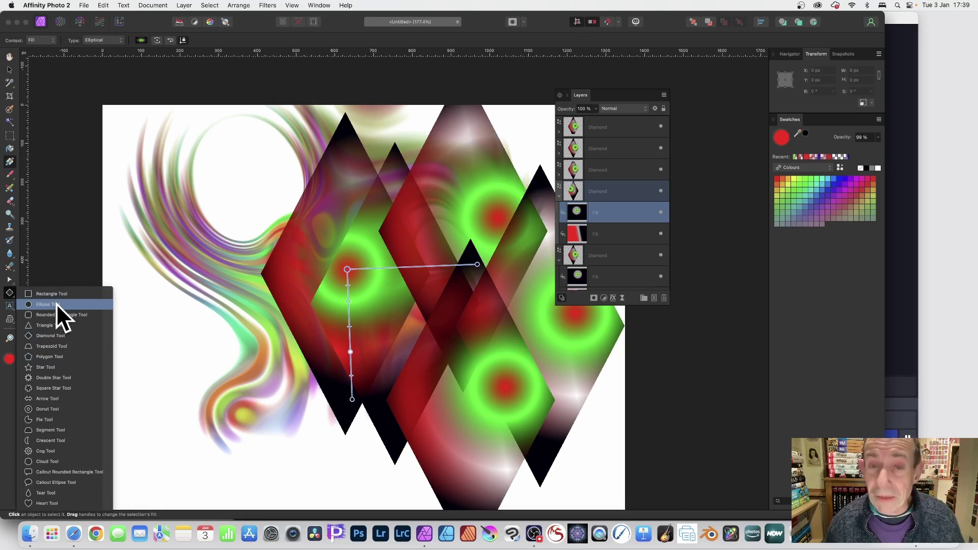